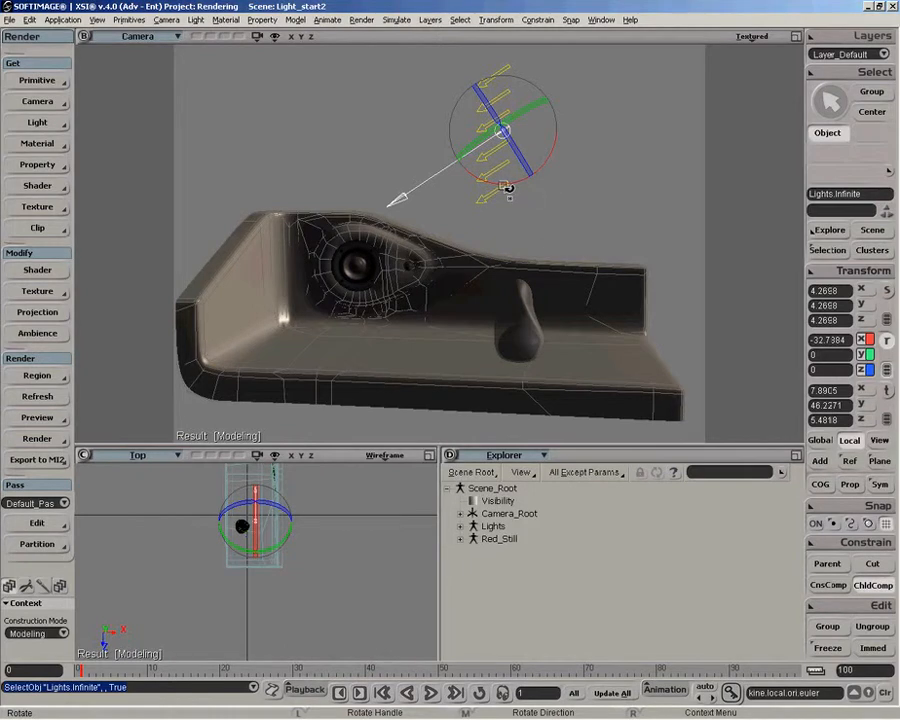
Rotate the infinite light about its local X axis to swing its direction across the model.
mouse_move(506, 188)
mouse_down()
mouse_move(576, 161)
mouse_move(574, 171)
mouse_move(486, 177)
mouse_move(570, 165)
mouse_up()
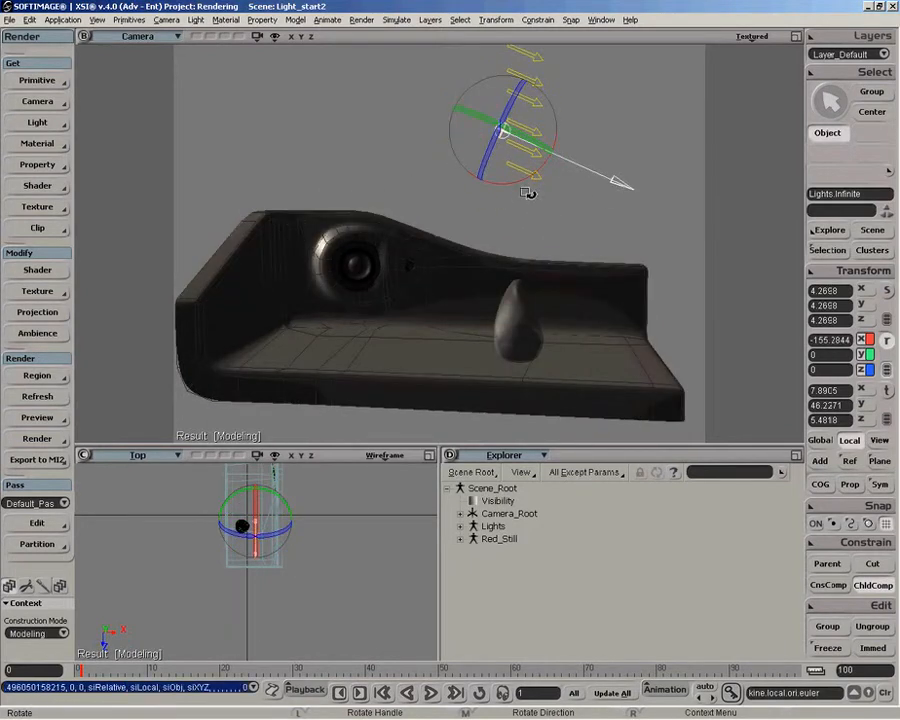
mouse_move(527, 178)
mouse_down()
mouse_move(482, 185)
mouse_move(426, 177)
mouse_move(412, 161)
mouse_move(551, 152)
mouse_up()
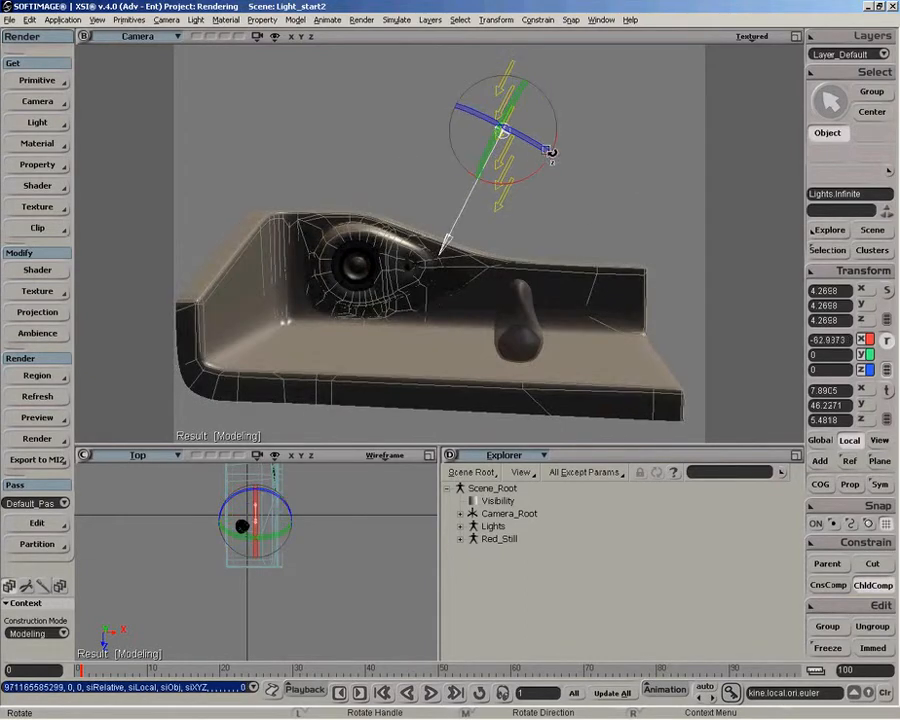
mouse_move(518, 88)
mouse_down()
mouse_move(508, 88)
mouse_move(536, 95)
mouse_up()
Move the infinite light to about (-0.7, 53.3, -60.4) and rotate it to about (-127.7, -22.8, 76.7).
key(v)
drag(502, 134, 377, 92)
click(887, 341)
drag(248, 76, 330, 160)
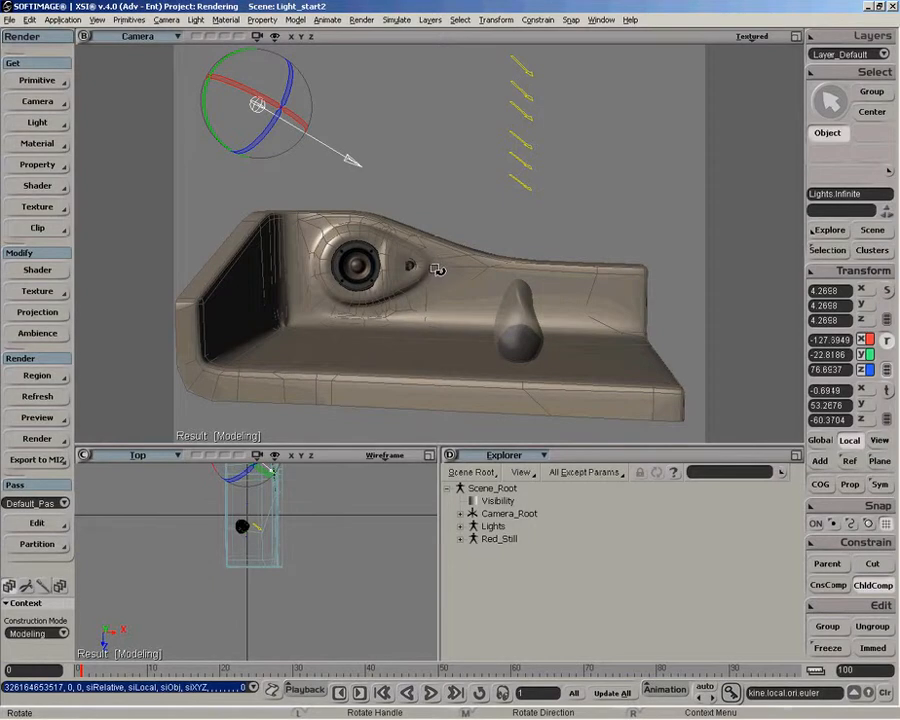
Hide the infinite1 group and unhide the Point1 group in the Lights model.
click(460, 526)
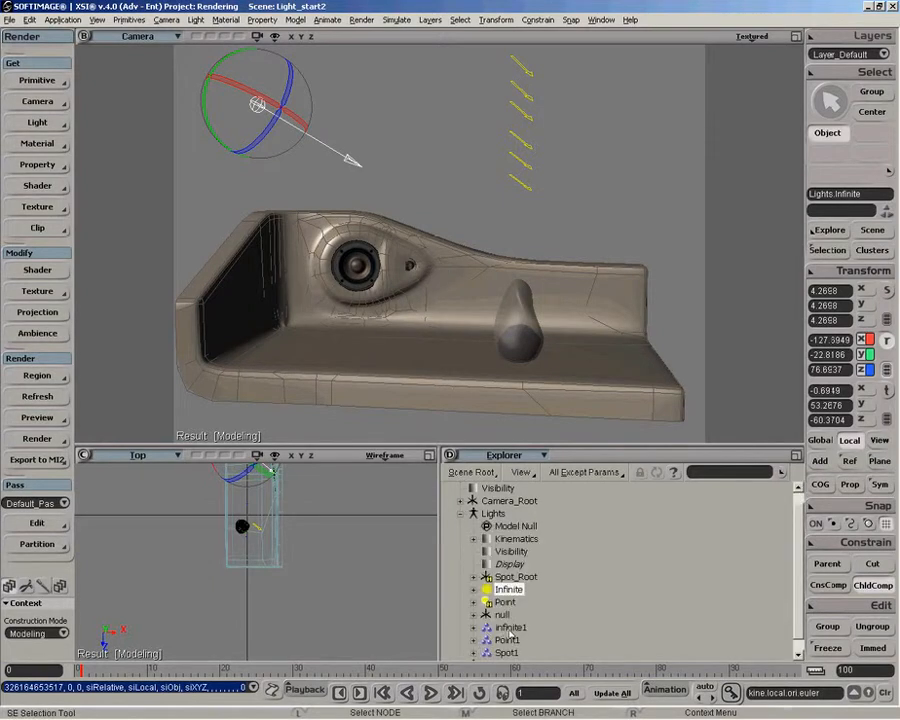
click(510, 627)
key(h)
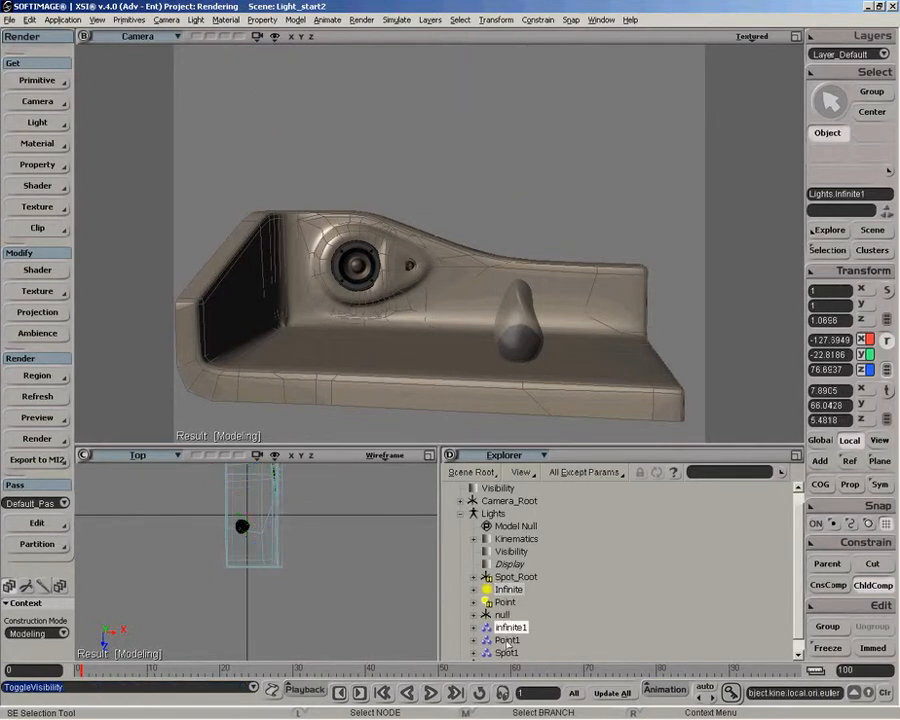
click(507, 640)
key(h)
Select the point light and move it over the model to about (3.0, 41.3, 5.9).
click(278, 140)
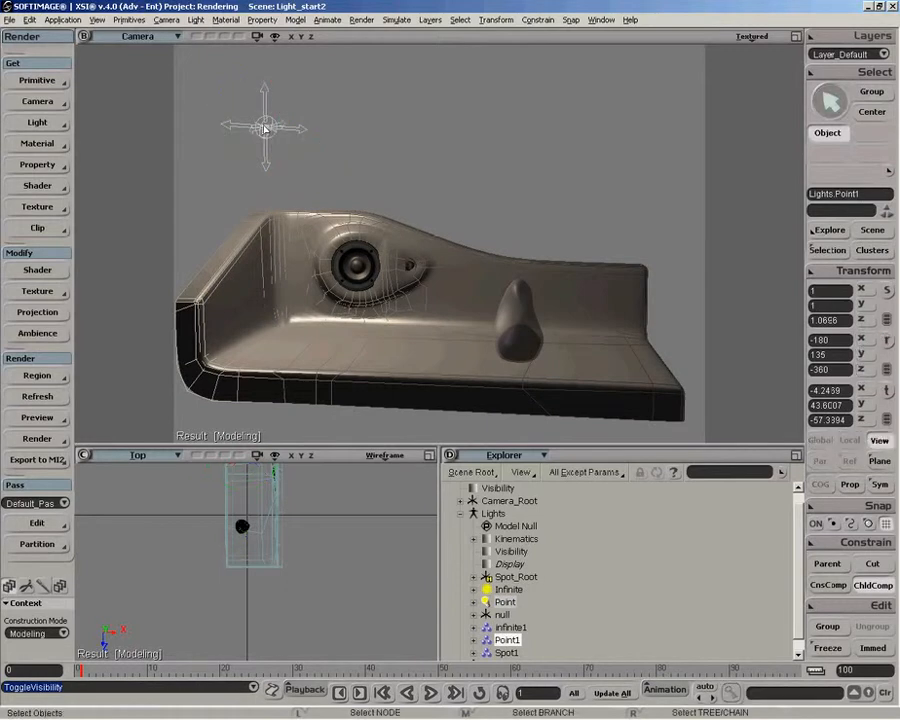
click(886, 392)
drag(266, 128, 494, 184)
key(o)
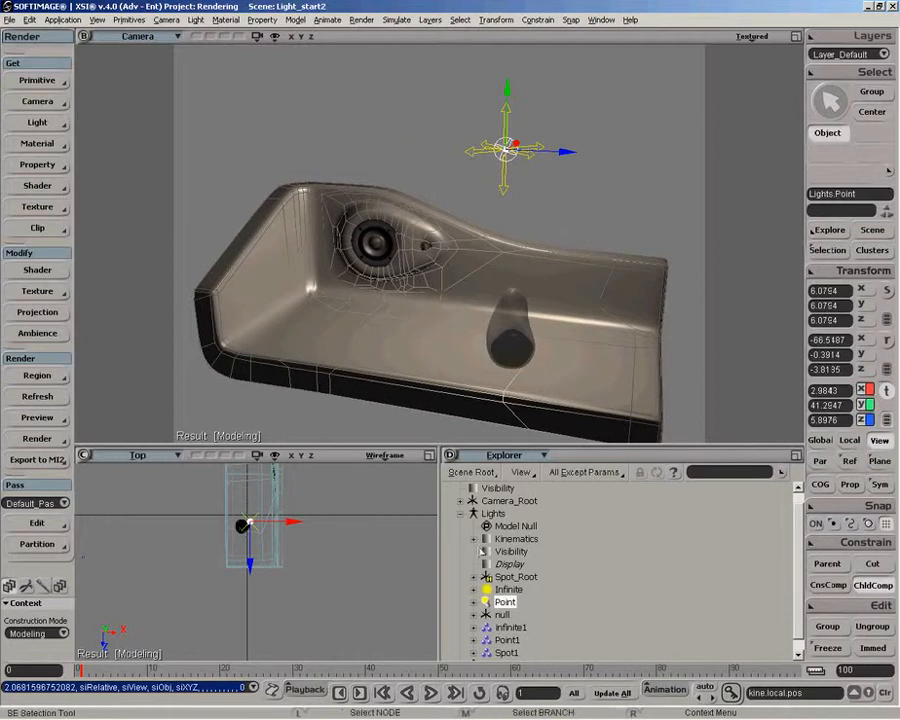
Hide the Point1 group and unhide the Spot1 group in the Lights model.
click(507, 640)
key(h)
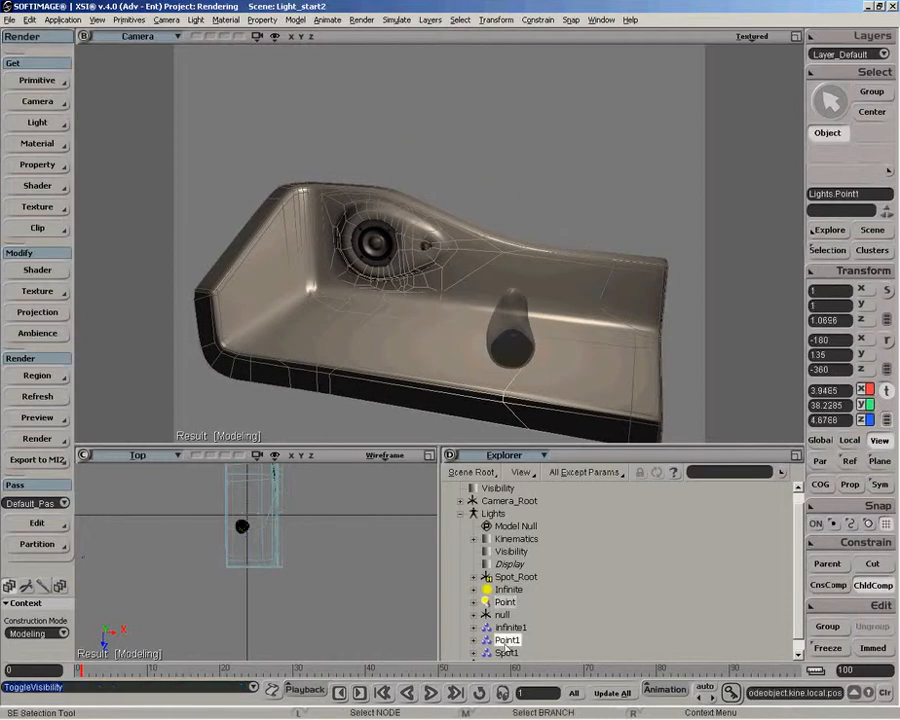
click(507, 652)
key(h)
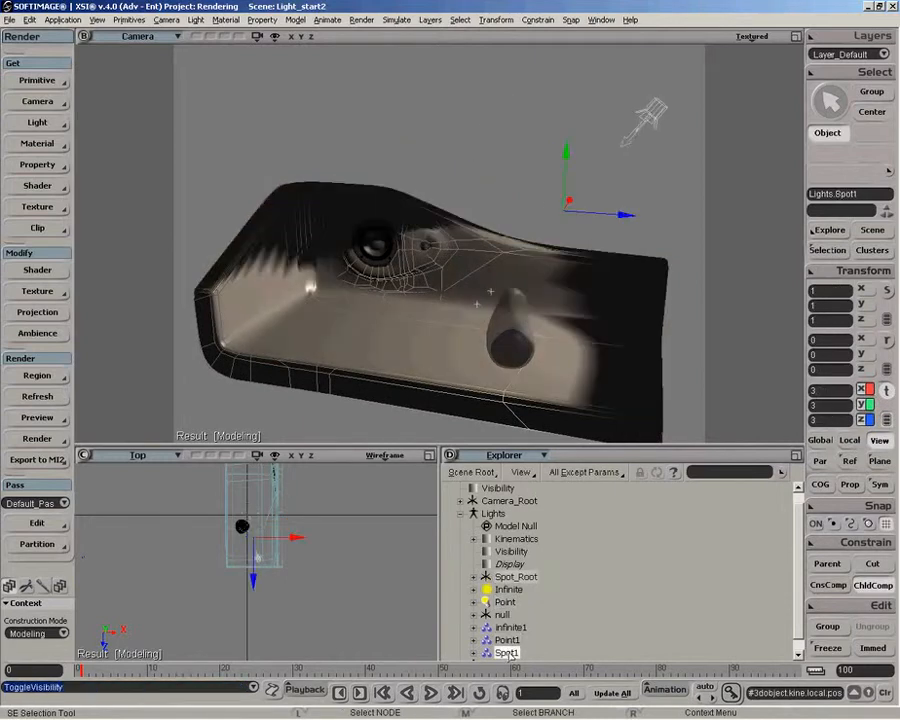
Select the spot light and move it to about (7.9, 51.5, 34.1).
click(659, 106)
drag(657, 122, 637, 139)
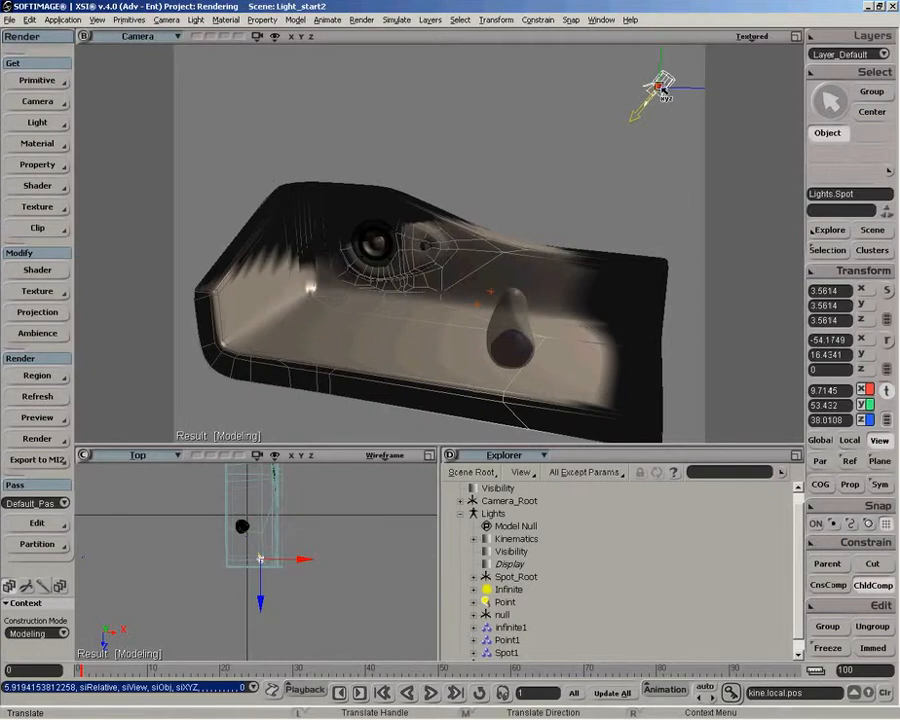
drag(663, 90, 645, 105)
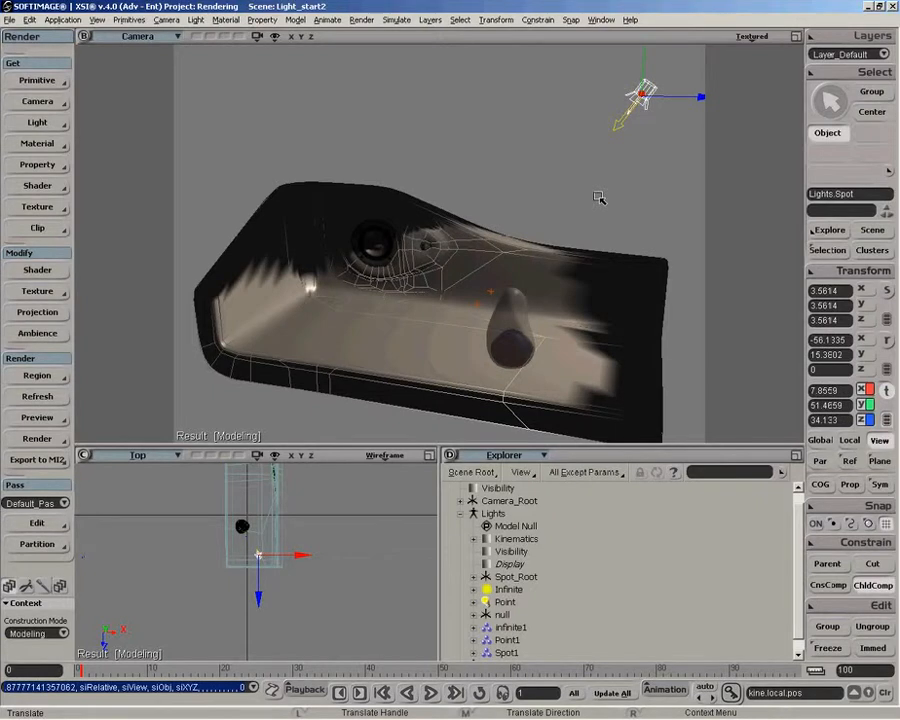
Create a Light Box light, frame it in the camera view and delete it.
click(43, 123)
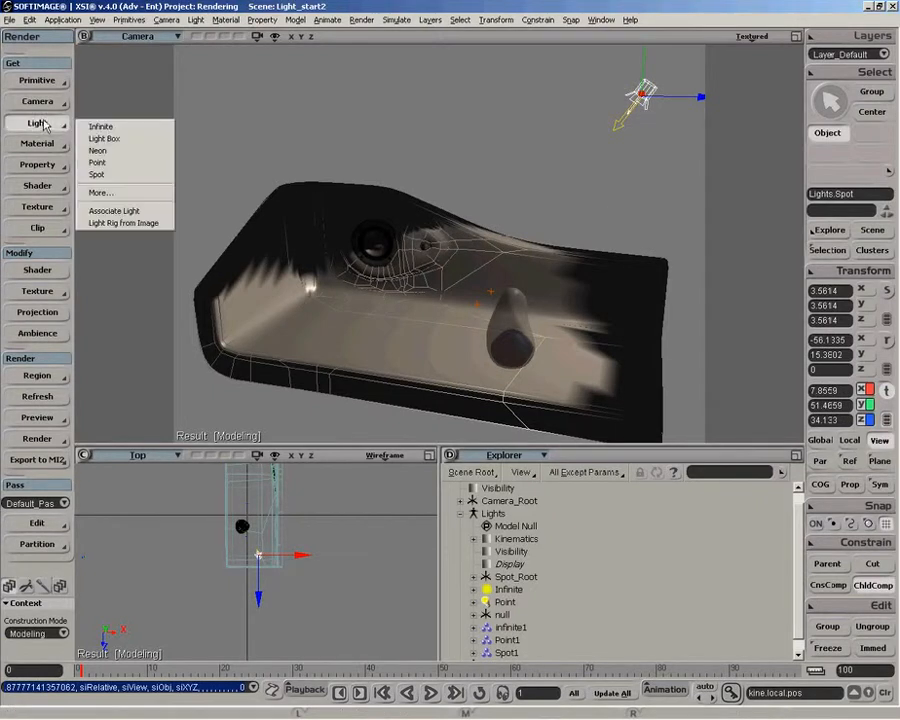
click(110, 138)
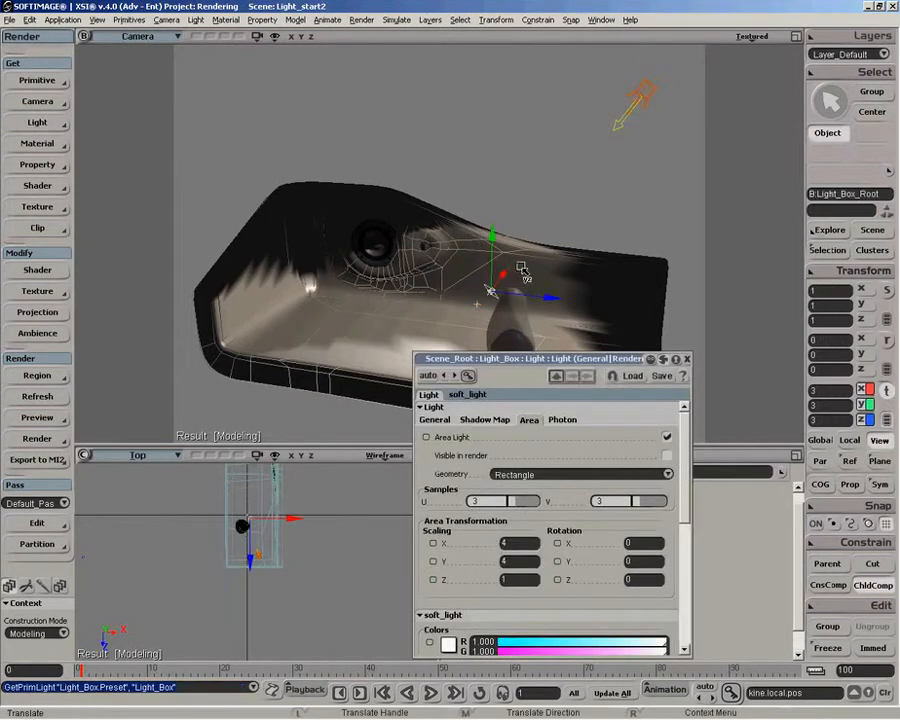
key(f)
click(688, 359)
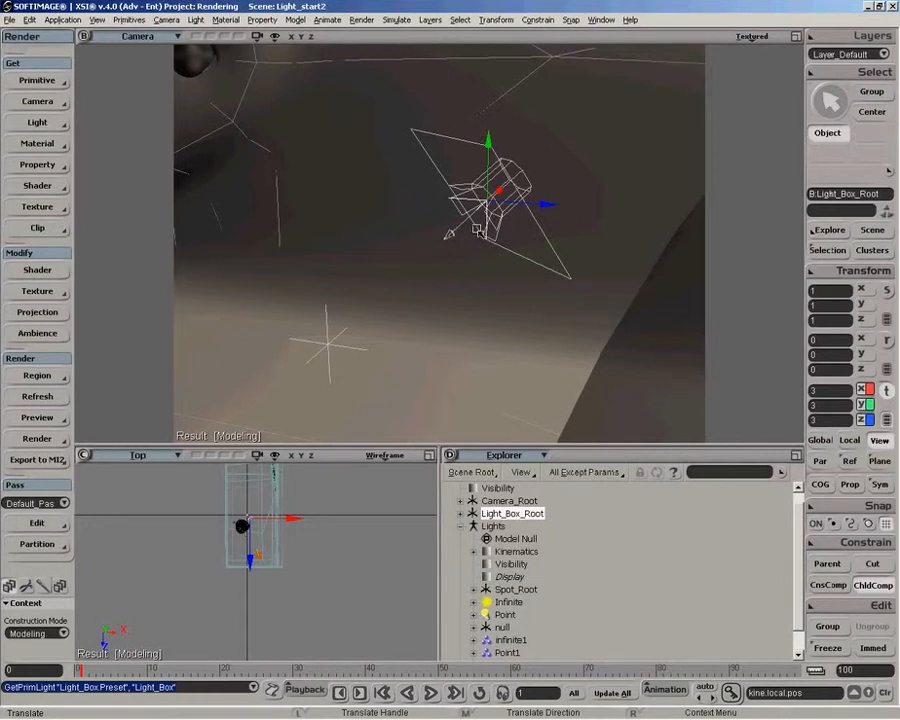
key(Delete)
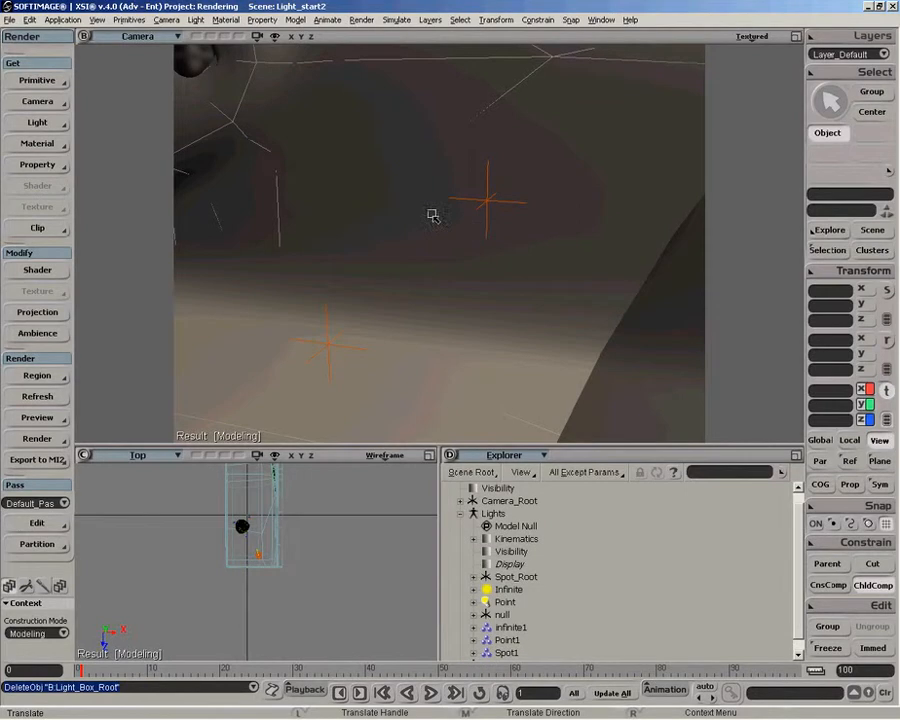
Create a Neon light, inspect its long rectangular shape in the camera view and delete it.
click(37, 122)
click(118, 150)
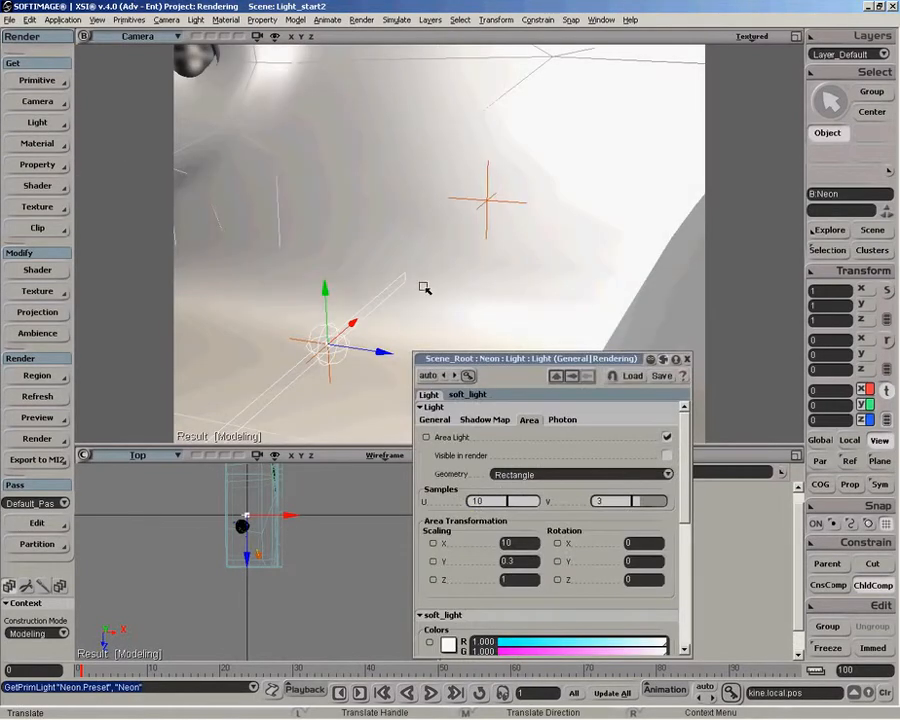
key(f)
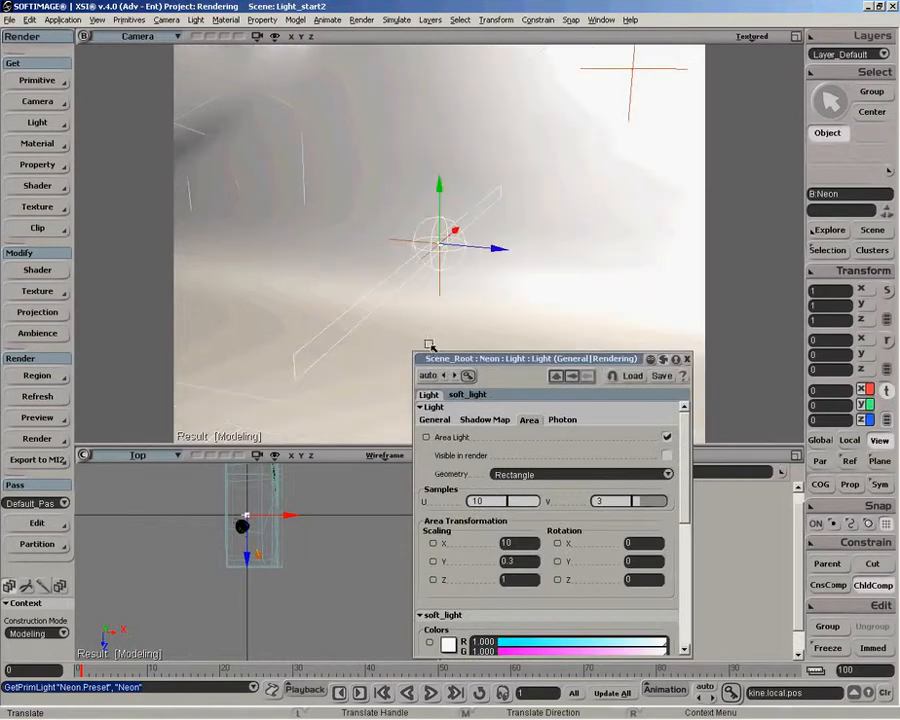
click(687, 358)
key(o)
drag(476, 312, 575, 257)
key(p)
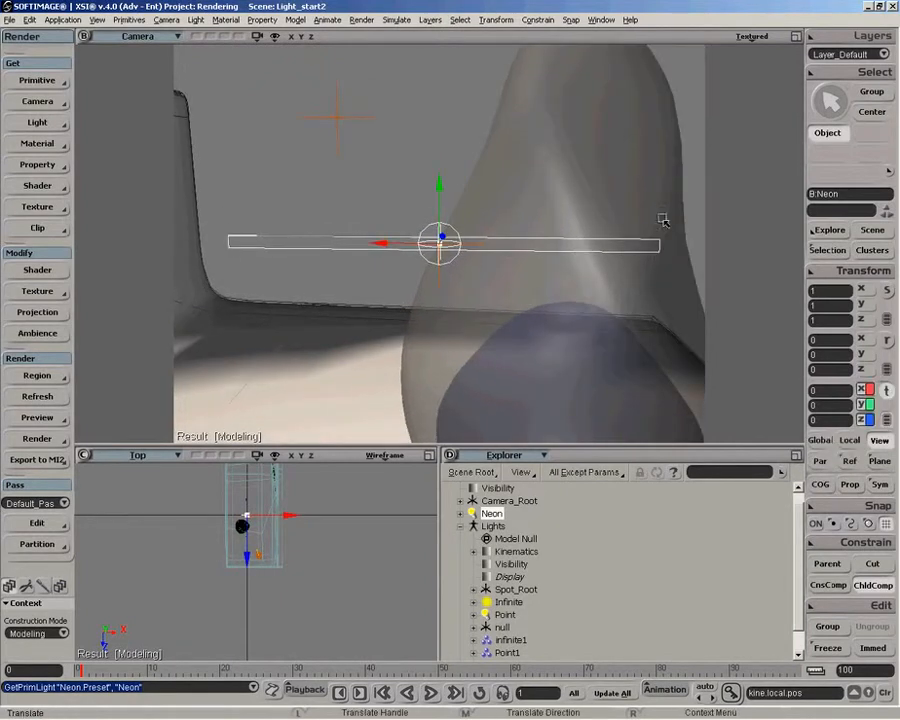
key(Delete)
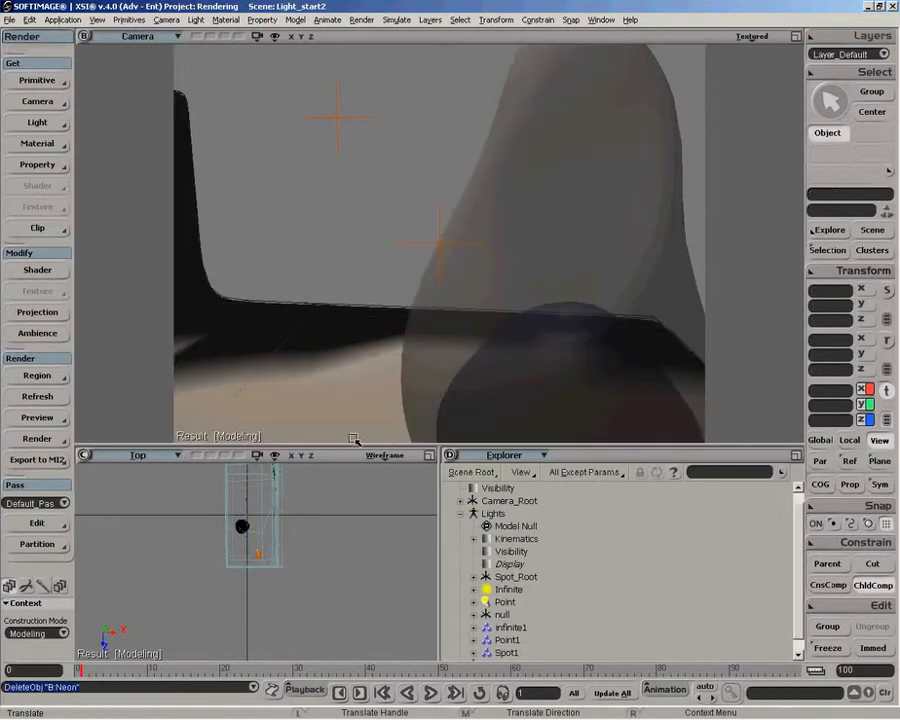
Select the Spot light under Spot_Root, frame it in the camera view and show its cone manipulator.
key(p)
drag(470, 217, 563, 191)
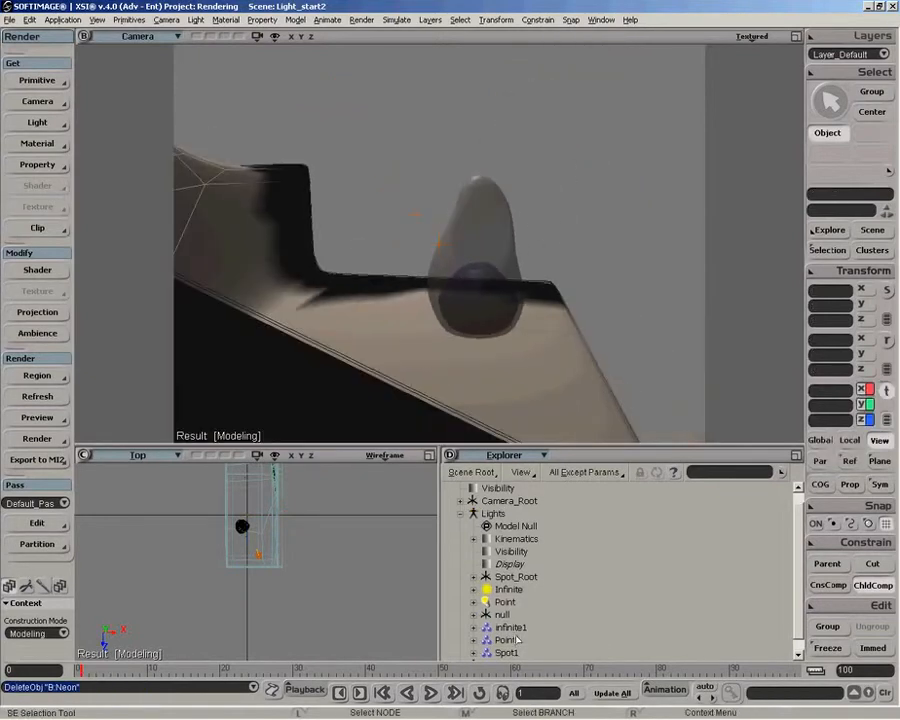
click(473, 577)
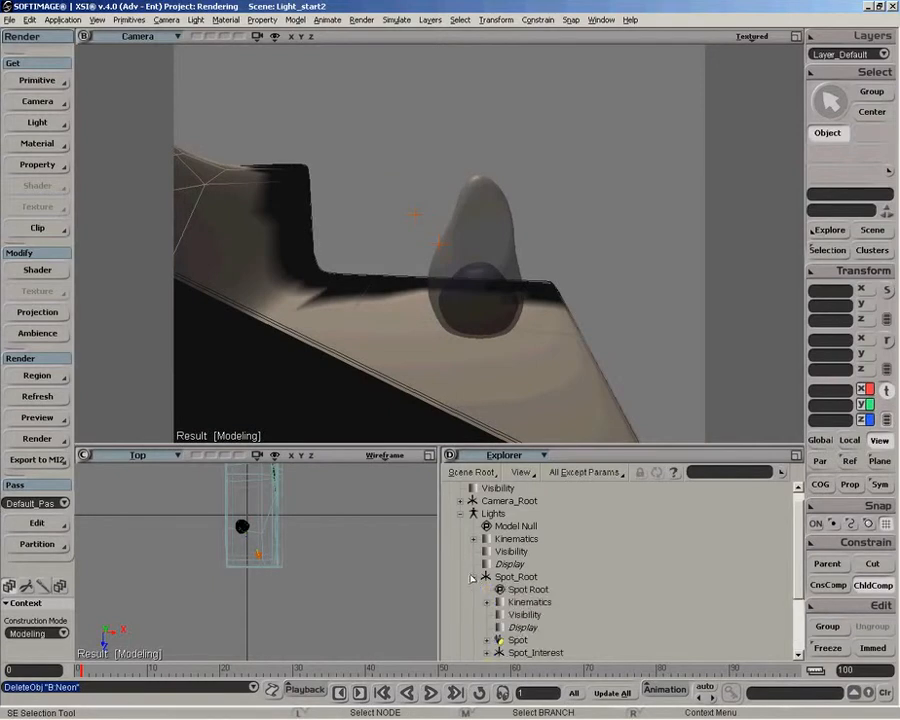
click(517, 640)
key(v)
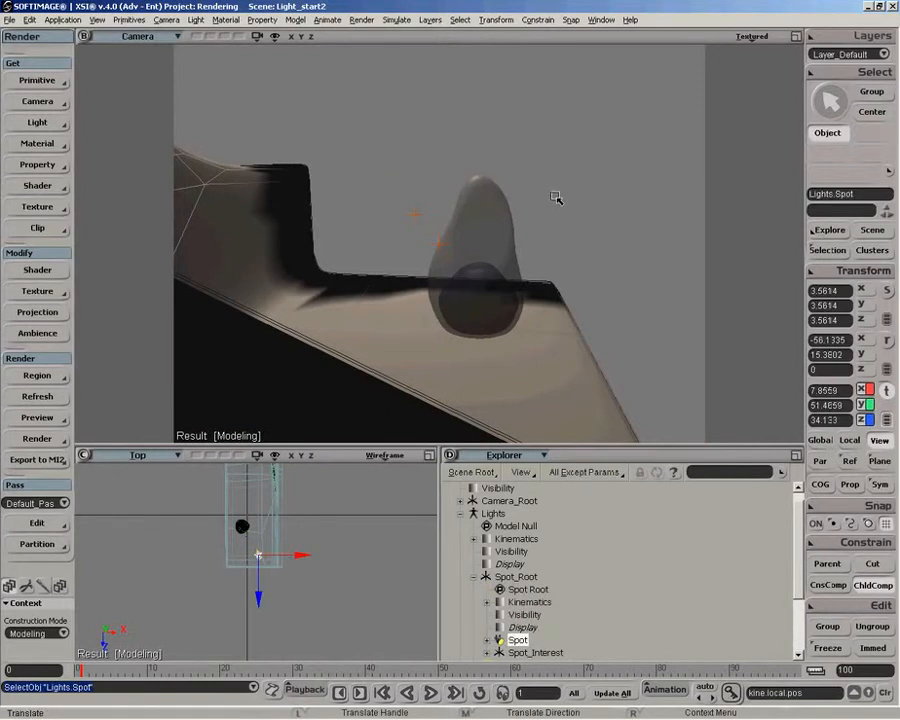
key(f)
key(o)
drag(526, 305, 408, 275)
key(p)
drag(446, 333, 576, 150)
key(v)
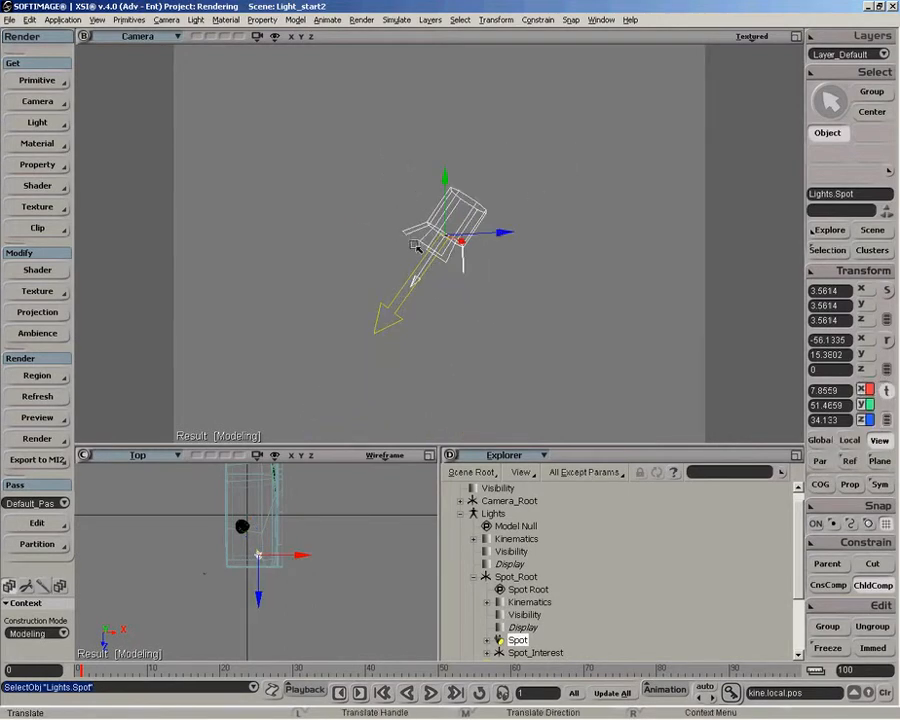
key(b)
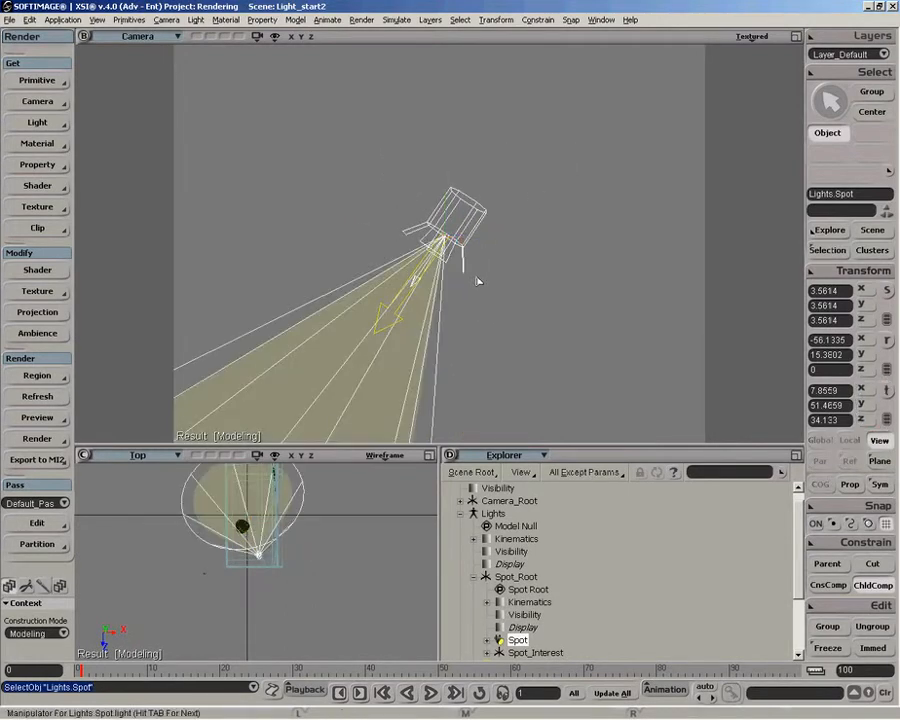
Adjust the Spot light's spread to about 26.6 and its cone angle to about 101.5 with the light manipulator.
key(z)
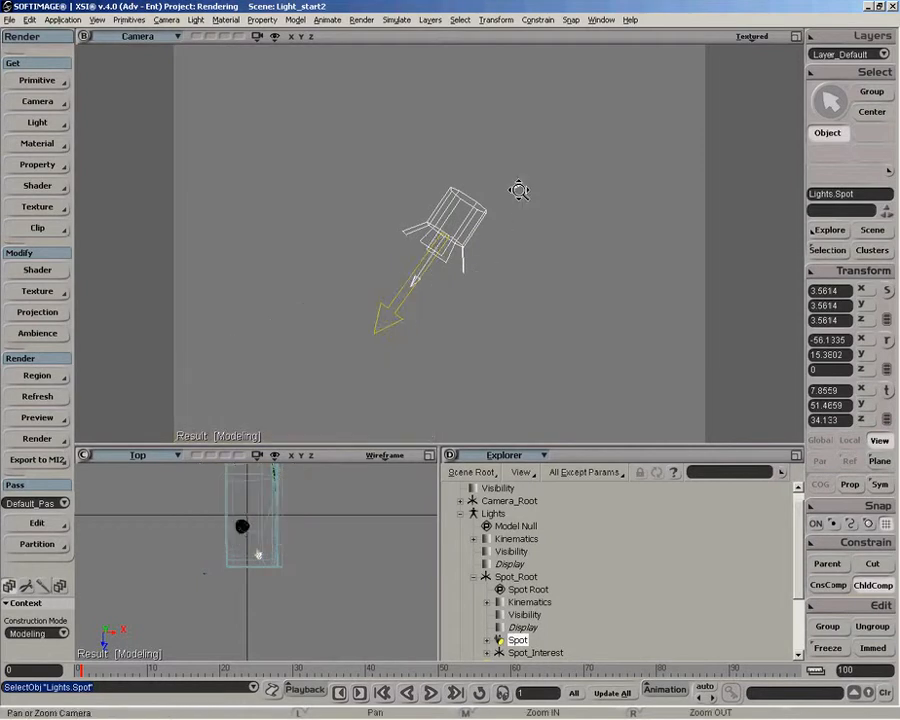
key(z)
drag(446, 291, 511, 161)
key(p)
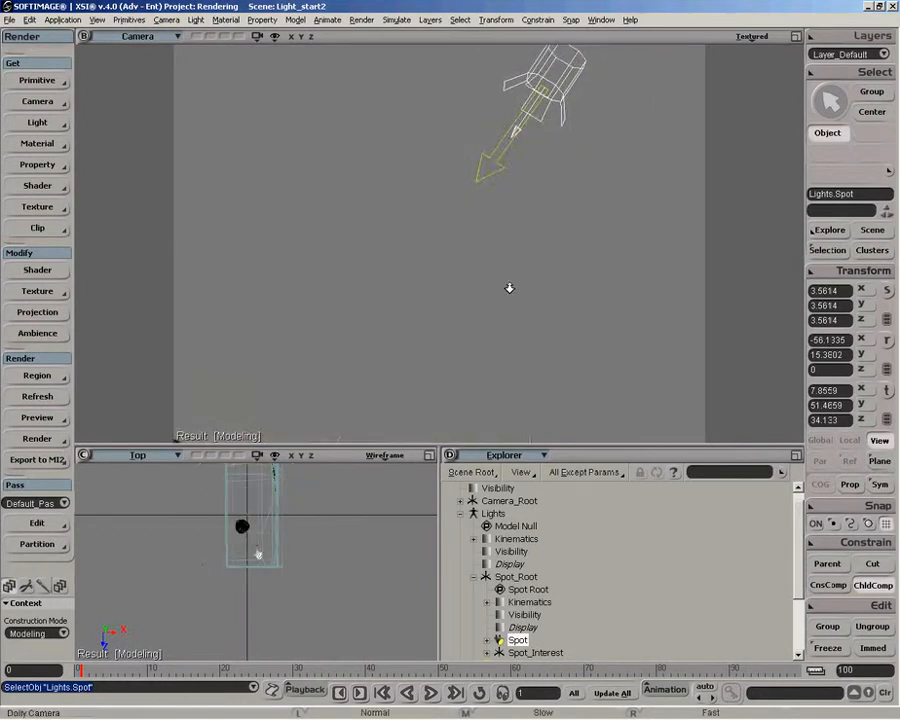
drag(509, 288, 518, 232)
key(z)
drag(510, 299, 581, 301)
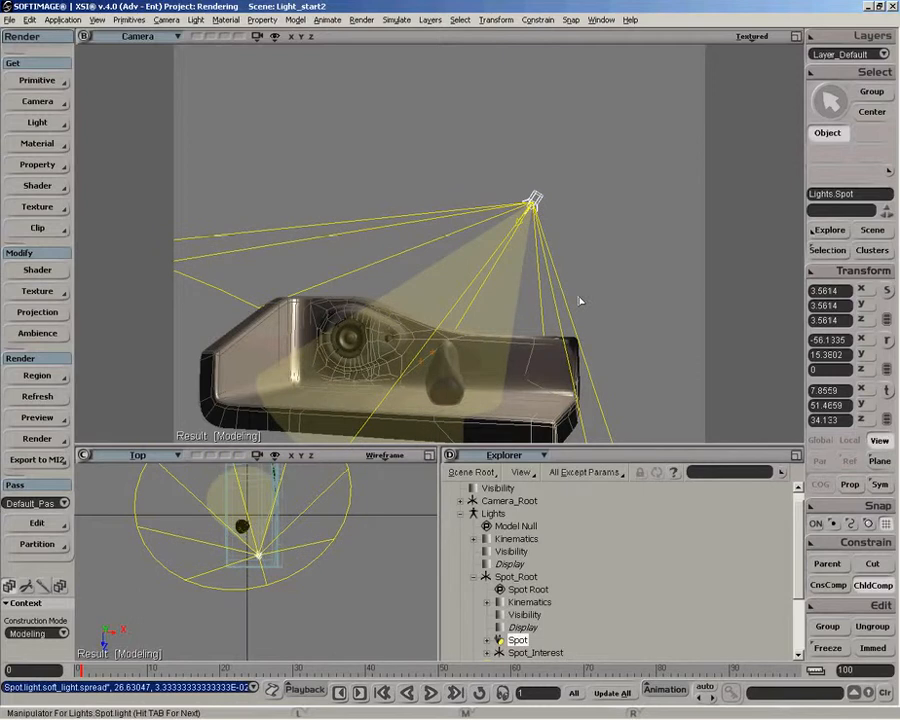
Enable Light Falloff in the Spot light's soft_light shader properties.
click(33, 270)
drag(686, 486, 682, 581)
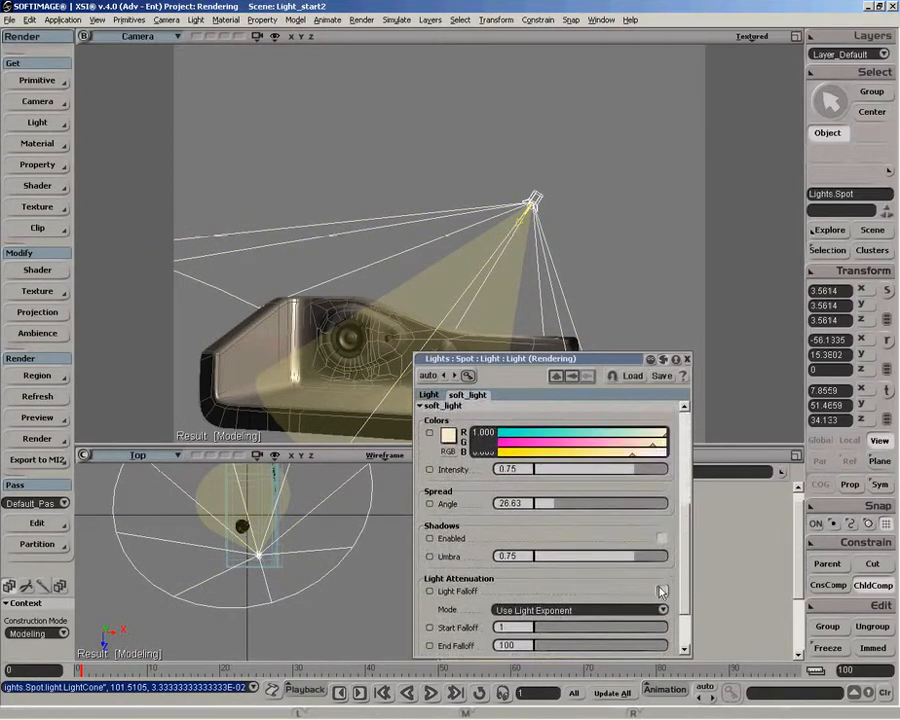
click(661, 591)
click(688, 359)
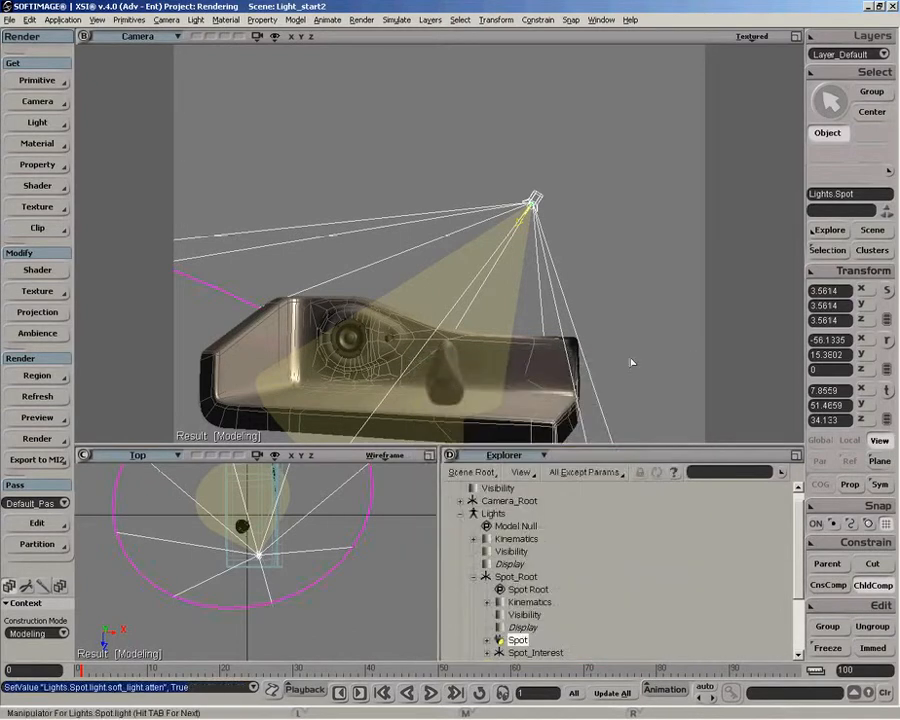
Set the Spot light's end falloff distance to about 53.3 with the cone manipulator.
key(p)
drag(477, 373, 530, 281)
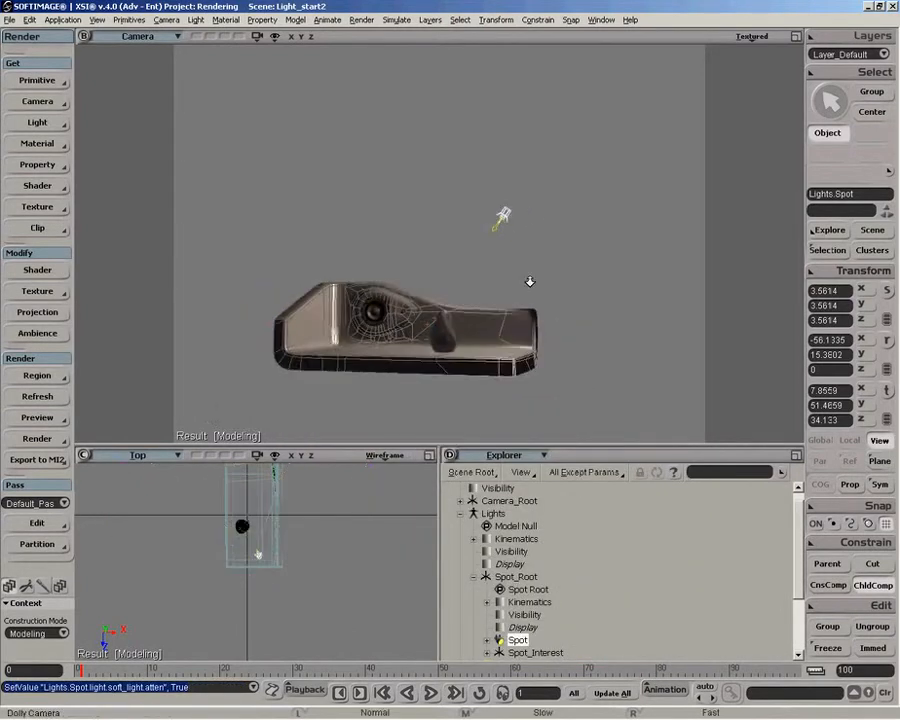
drag(286, 392, 497, 323)
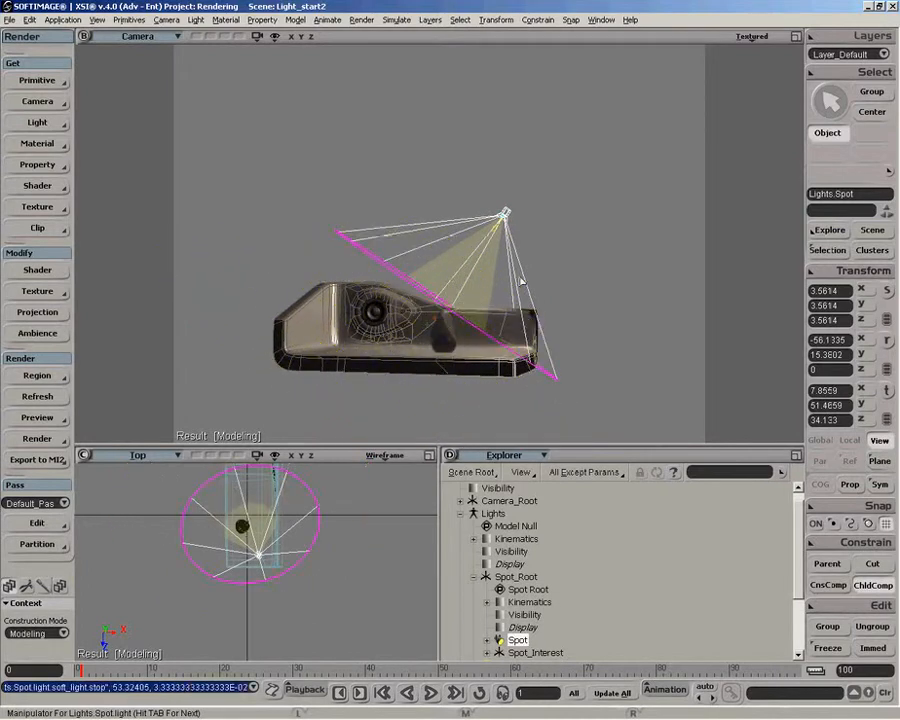
Frame the Spot light closely and cycle through its bounding-box, direction and light-cone manipulators.
key(Tab)
key(p)
drag(521, 254, 438, 386)
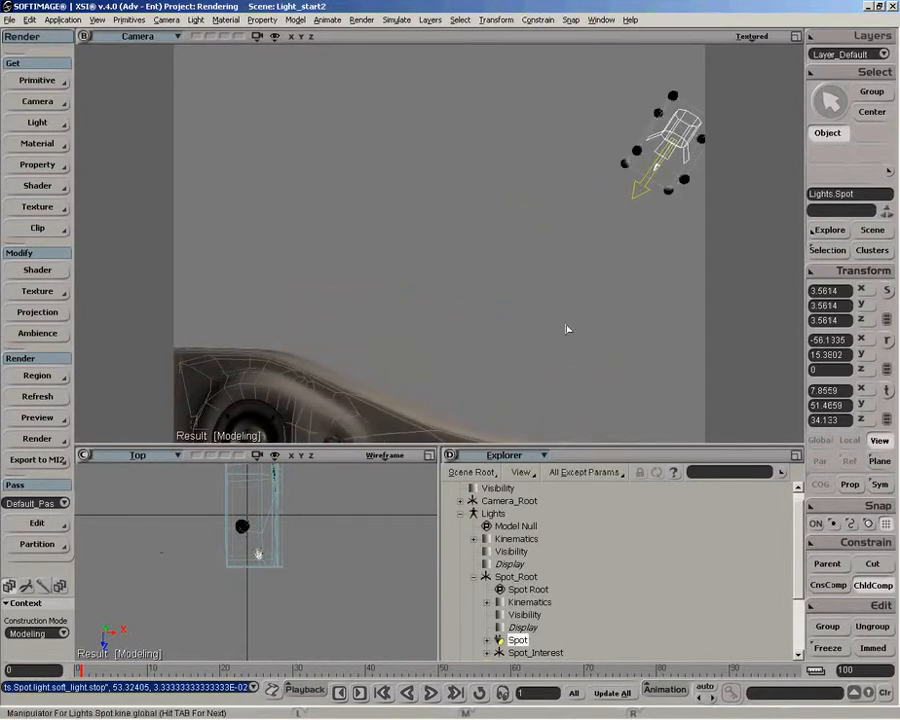
key(f)
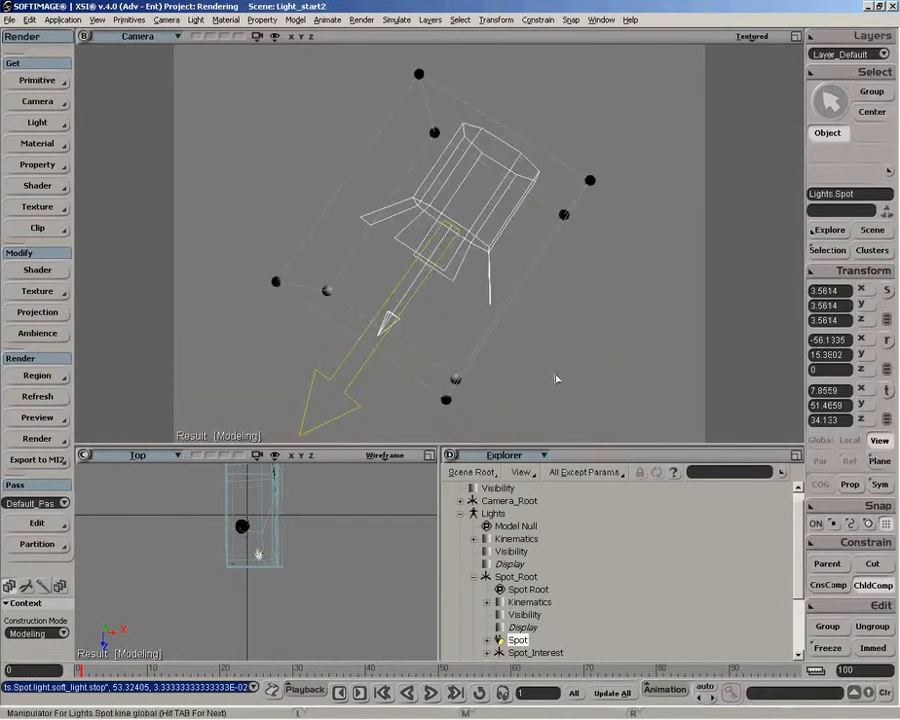
key(Tab)
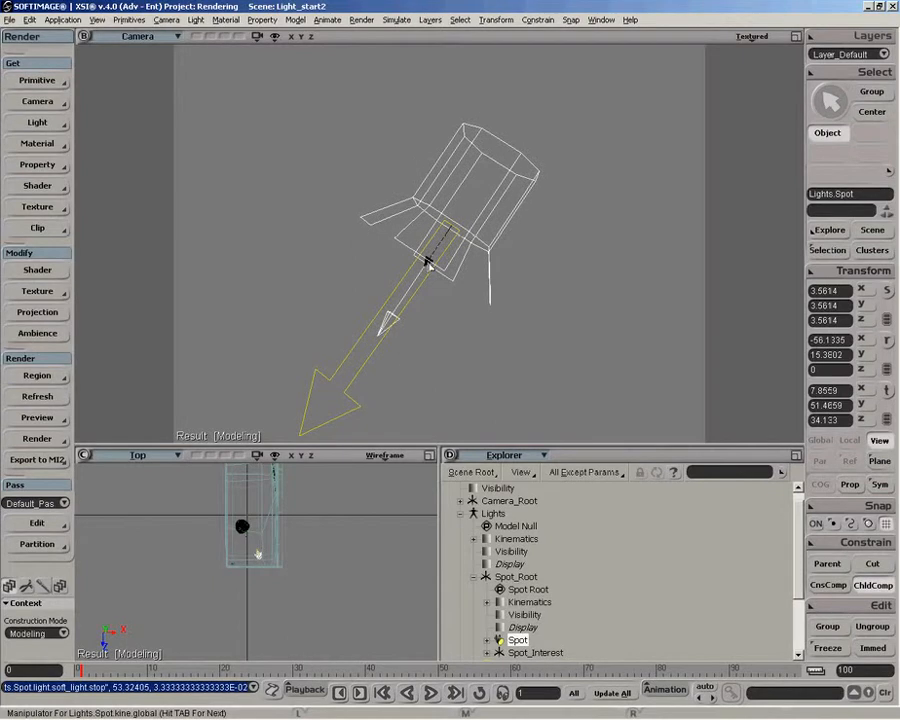
click(434, 265)
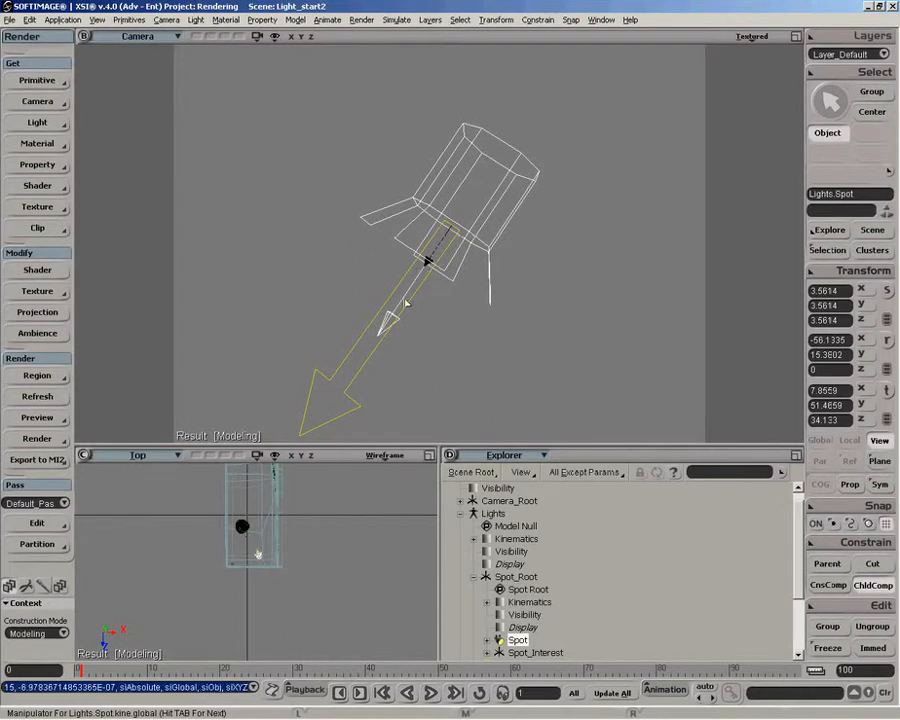
key(Tab)
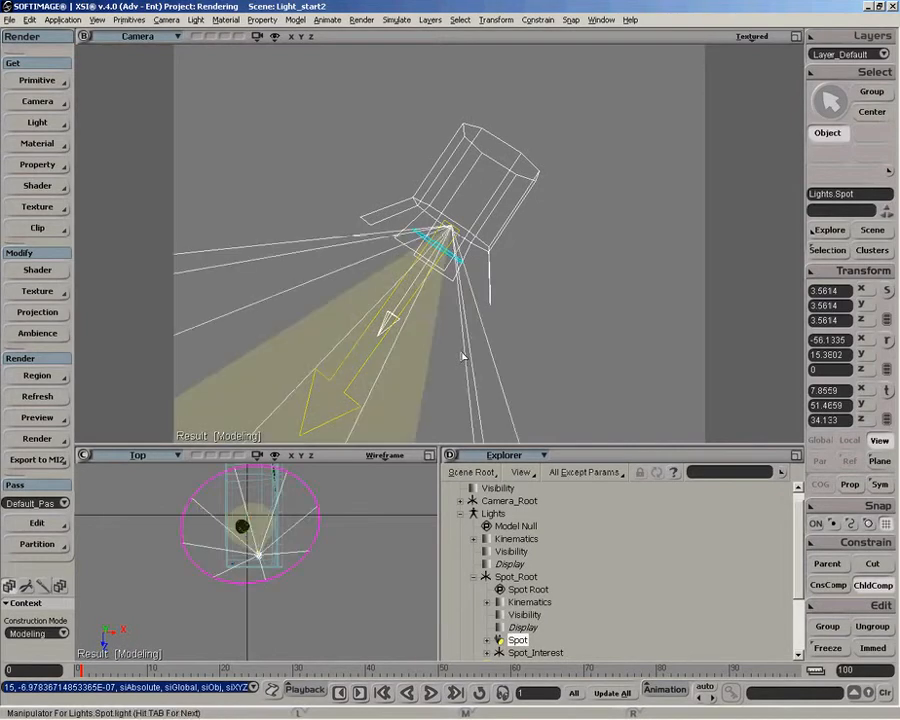
Scale the Spot light's icon uniformly to about 2.96 with the bounding-box manipulator.
key(Tab)
drag(456, 400, 490, 370)
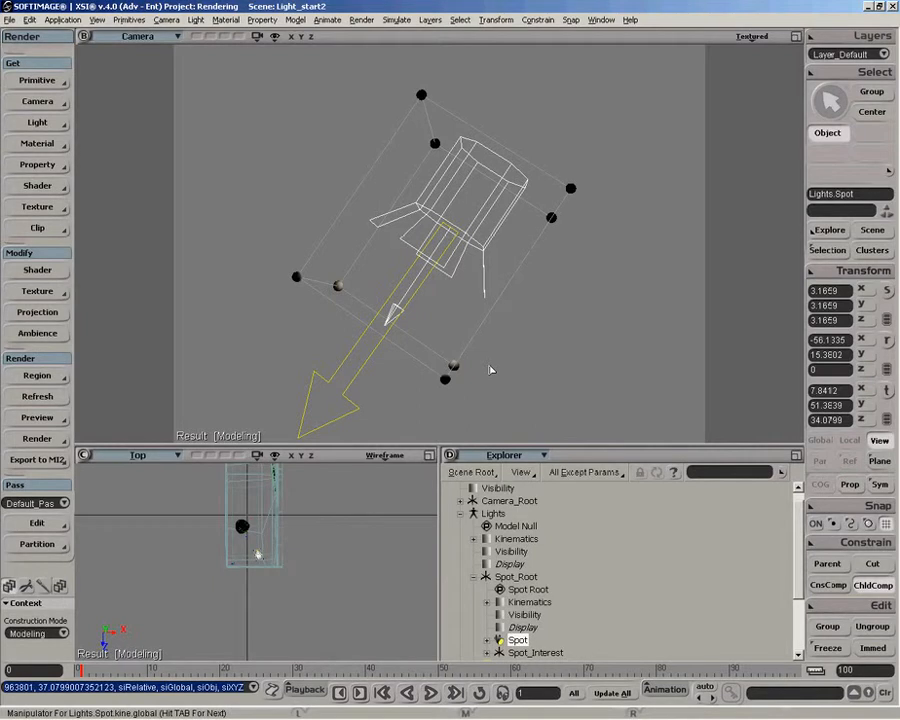
drag(459, 371, 496, 354)
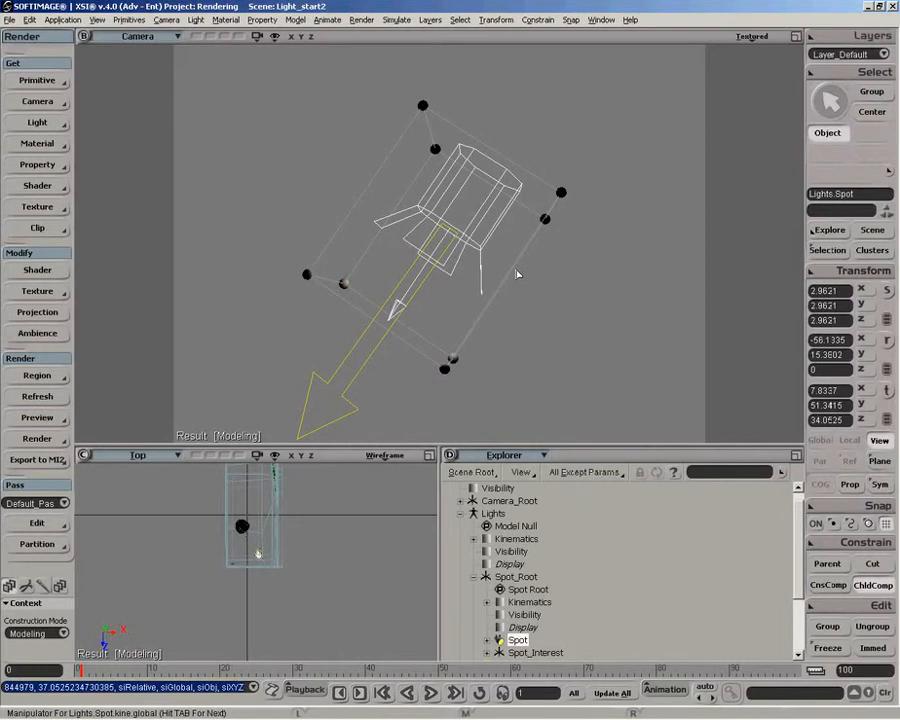